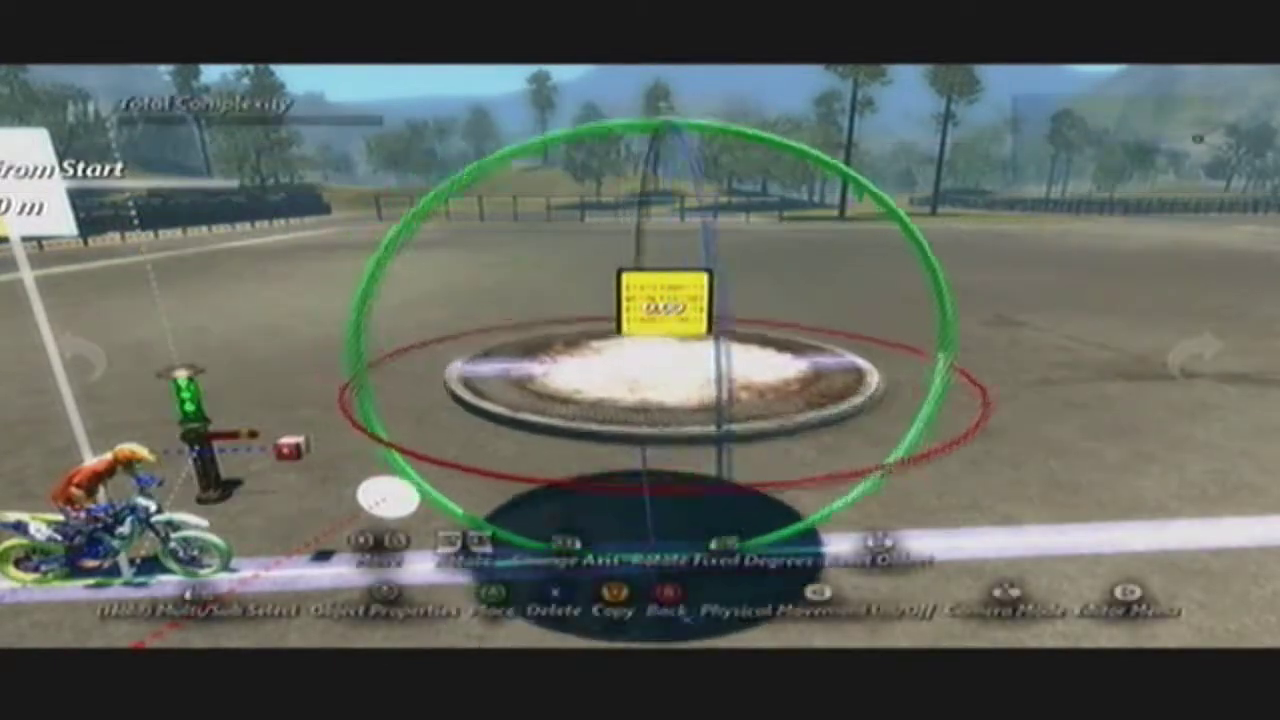
Step: Place the metal disc on the track and add a Custom Collisions cube on top of it
{"action": "key", "text": "a"}
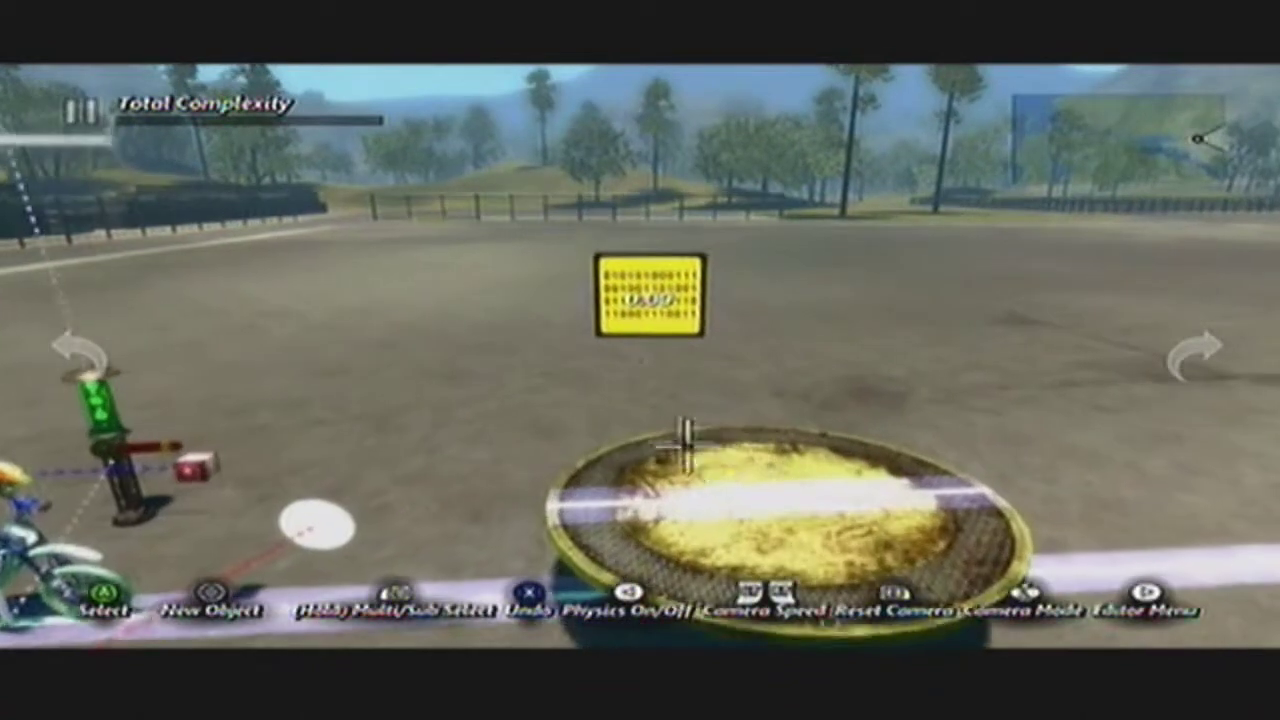
{"action": "key", "text": "y"}
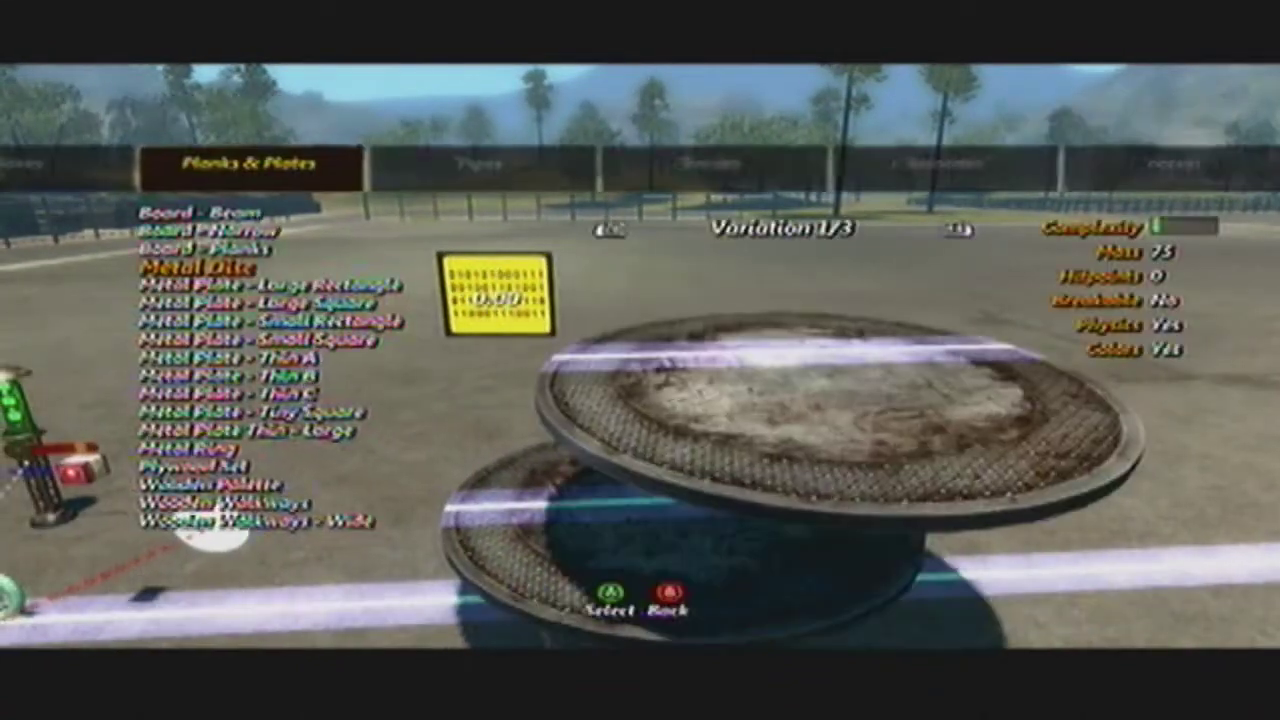
{"action": "key", "text": "b"}
{"action": "key", "text": "Left"}
{"action": "key", "text": "a"}
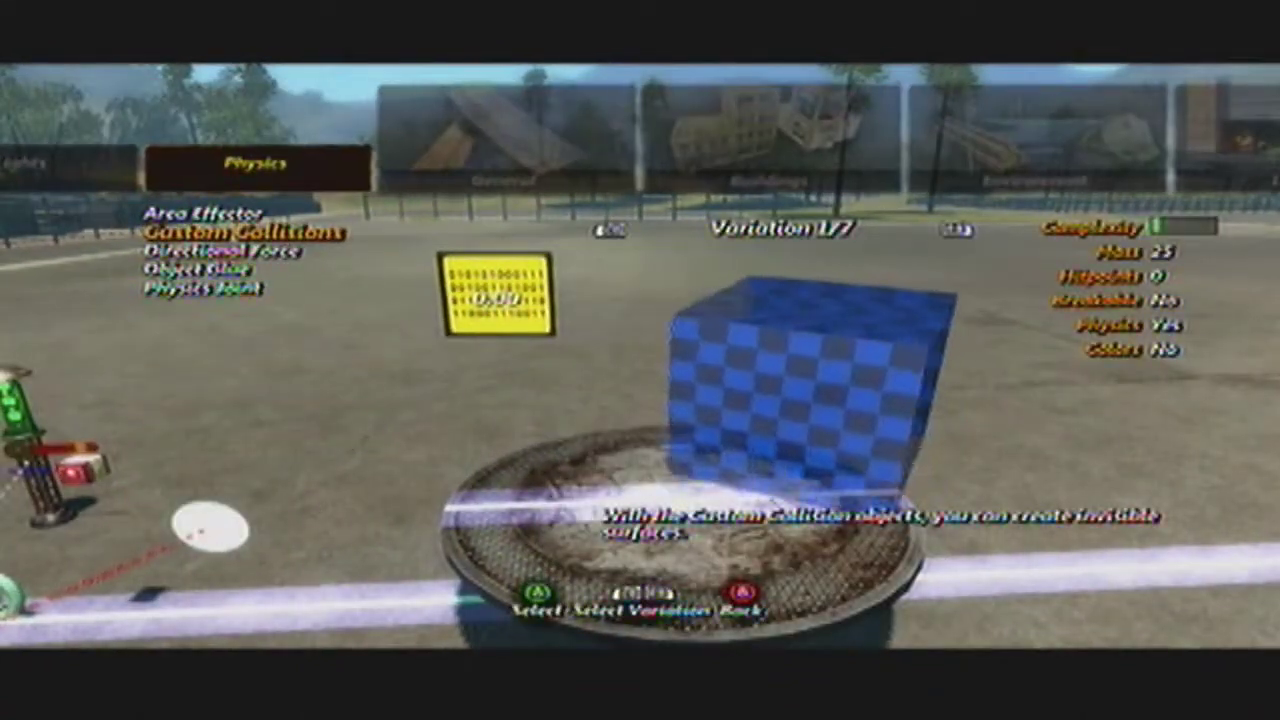
{"action": "key", "text": "Return"}
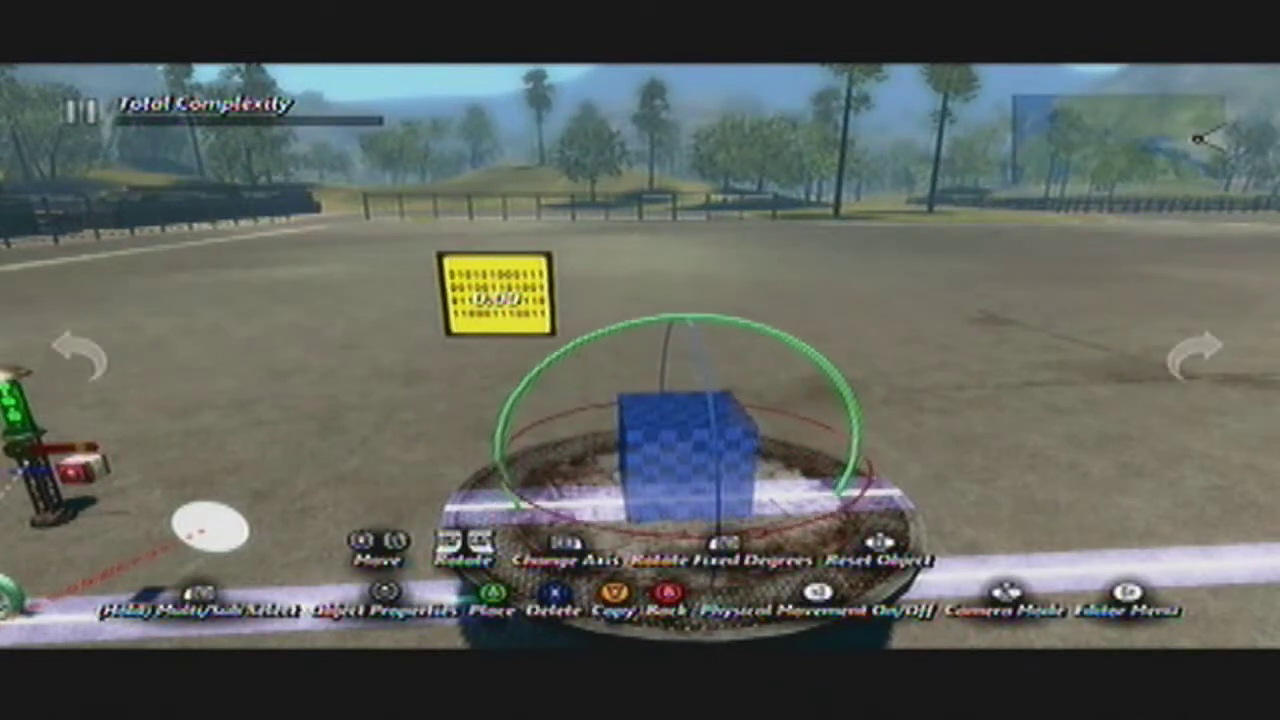
{"action": "key", "text": "a"}
Step: Add a Physics Joint beside the variable data source and set its Properties to User Defined
{"action": "key", "text": "y"}
{"action": "key", "text": "Down"}
{"action": "key", "text": "Down"}
{"action": "key", "text": "Down"}
{"action": "key", "text": "a"}
{"action": "key", "text": "Right"}
{"action": "key", "text": "Return"}
{"action": "key", "text": "Down"}
{"action": "key", "text": "Down"}
{"action": "key", "text": "Down"}
{"action": "key", "text": "Up"}
{"action": "key", "text": "Right"}
{"action": "key", "text": "Right"}
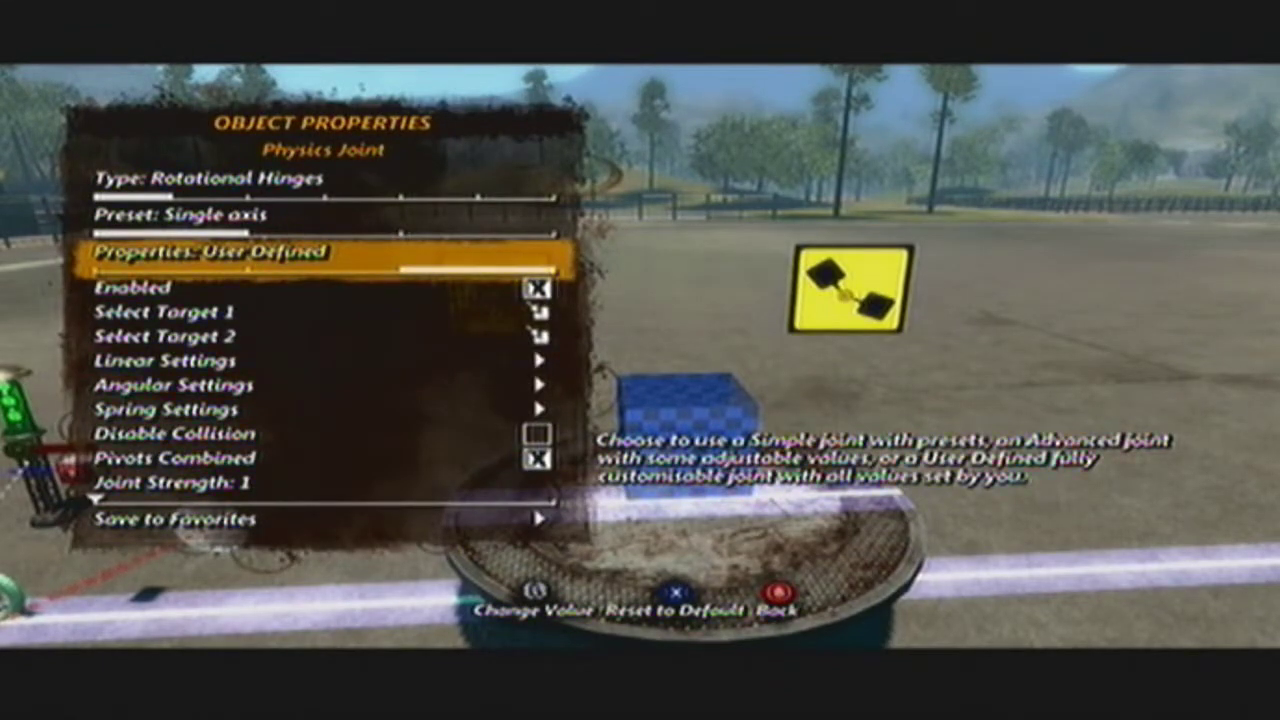
Step: Assign the collision cube as the joint's first target and the metal disc as its second target
{"action": "key", "text": "Down"}
{"action": "key", "text": "Down"}
{"action": "key", "text": "Return"}
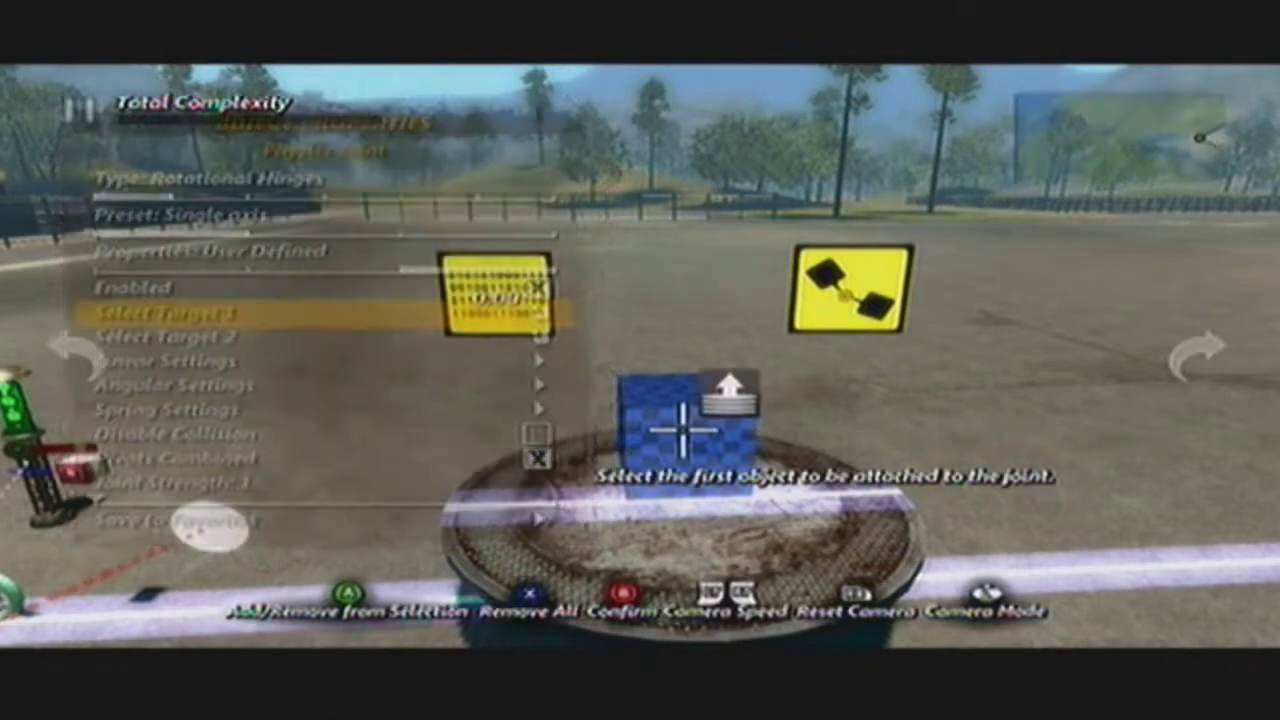
{"action": "key", "text": "Return"}
{"action": "key", "text": "Down"}
{"action": "key", "text": "Return"}
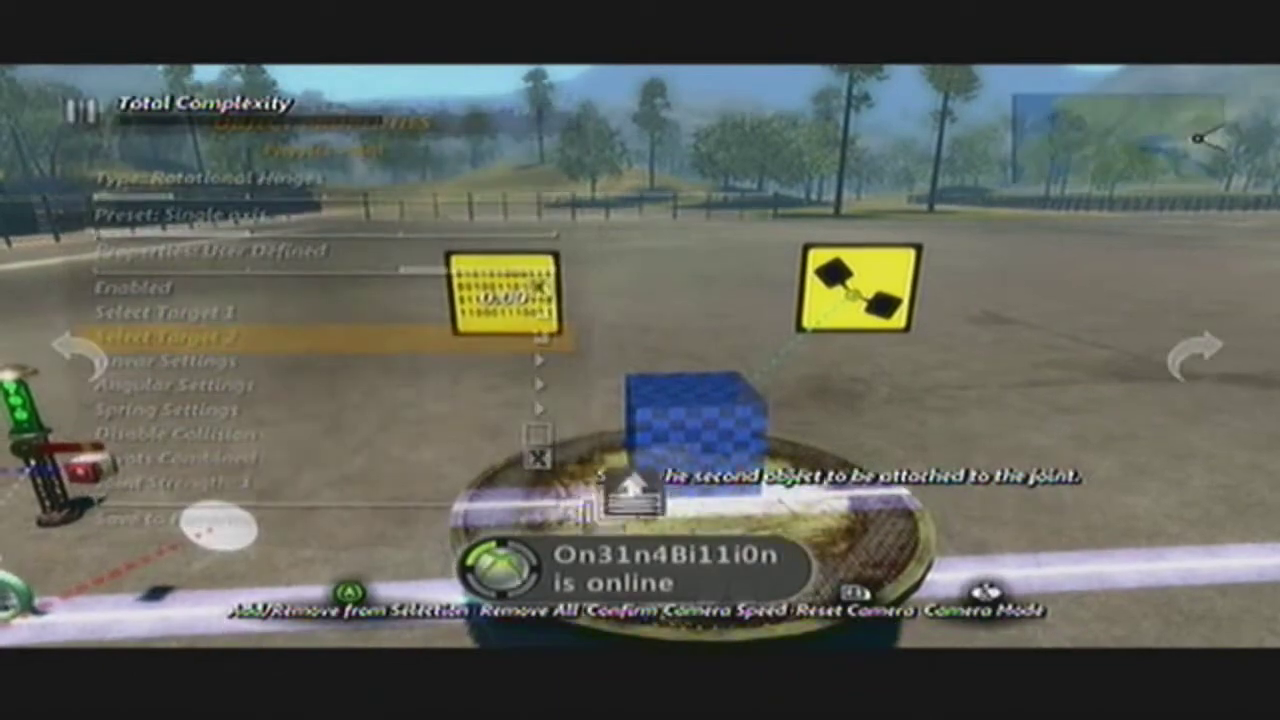
{"action": "key", "text": "Return"}
Step: Disable collision for the physics joint's targets and set the joint strength to 50
{"action": "key", "text": "Down"}
{"action": "key", "text": "Down"}
{"action": "key", "text": "Down"}
{"action": "key", "text": "Down"}
{"action": "key", "text": "Down"}
{"action": "key", "text": "Down"}
{"action": "key", "text": "Escape"}
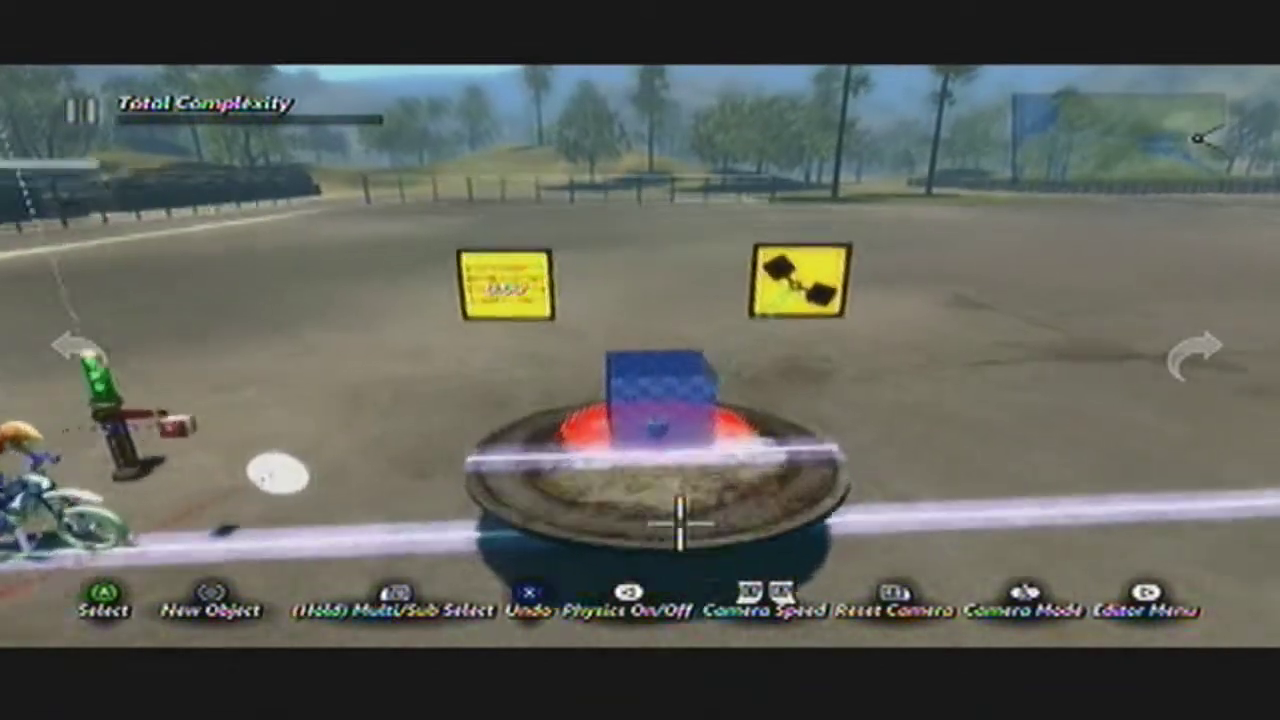
Step: Toggle the Physics option in the metal disc's object properties
{"action": "left_click", "coordinate": [680, 520]}
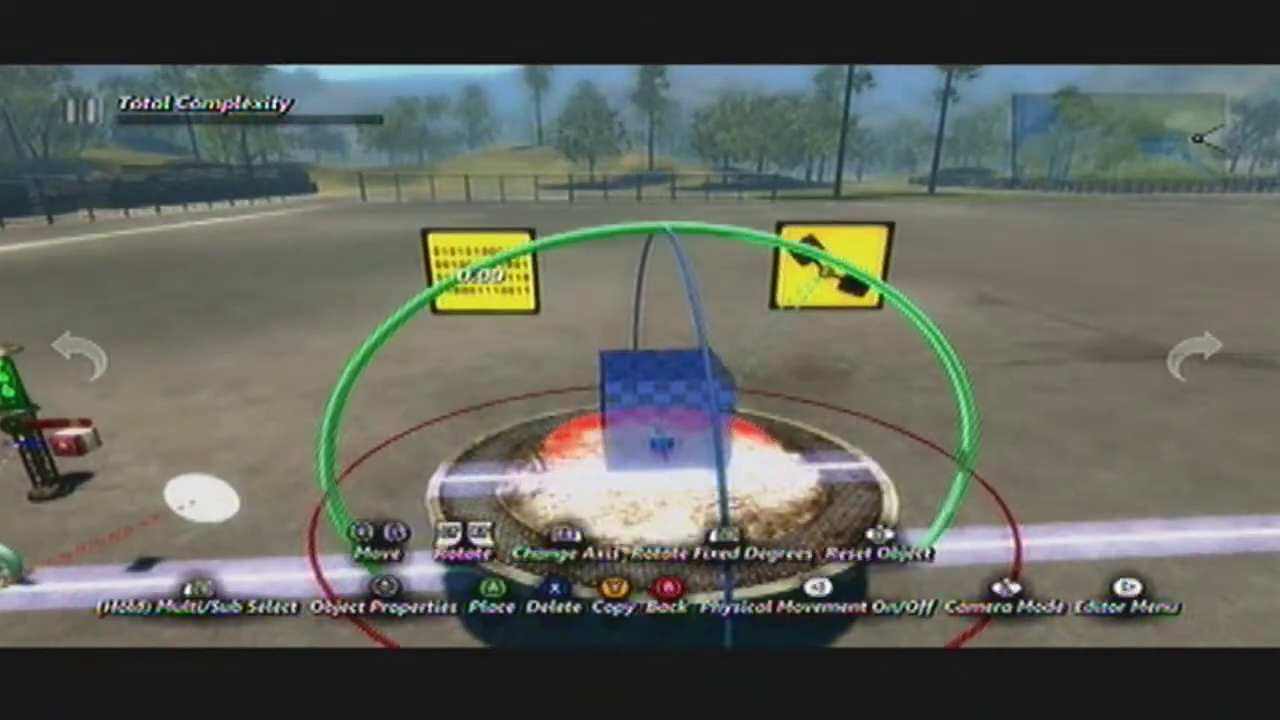
{"action": "key", "text": "y"}
{"action": "key", "text": "Down"}
{"action": "key", "text": "Down"}
{"action": "key", "text": "Down"}
{"action": "key", "text": "Return"}
{"action": "key", "text": "Up"}
{"action": "key", "text": "Down"}
{"action": "key", "text": "Return"}
{"action": "key", "text": "Up"}
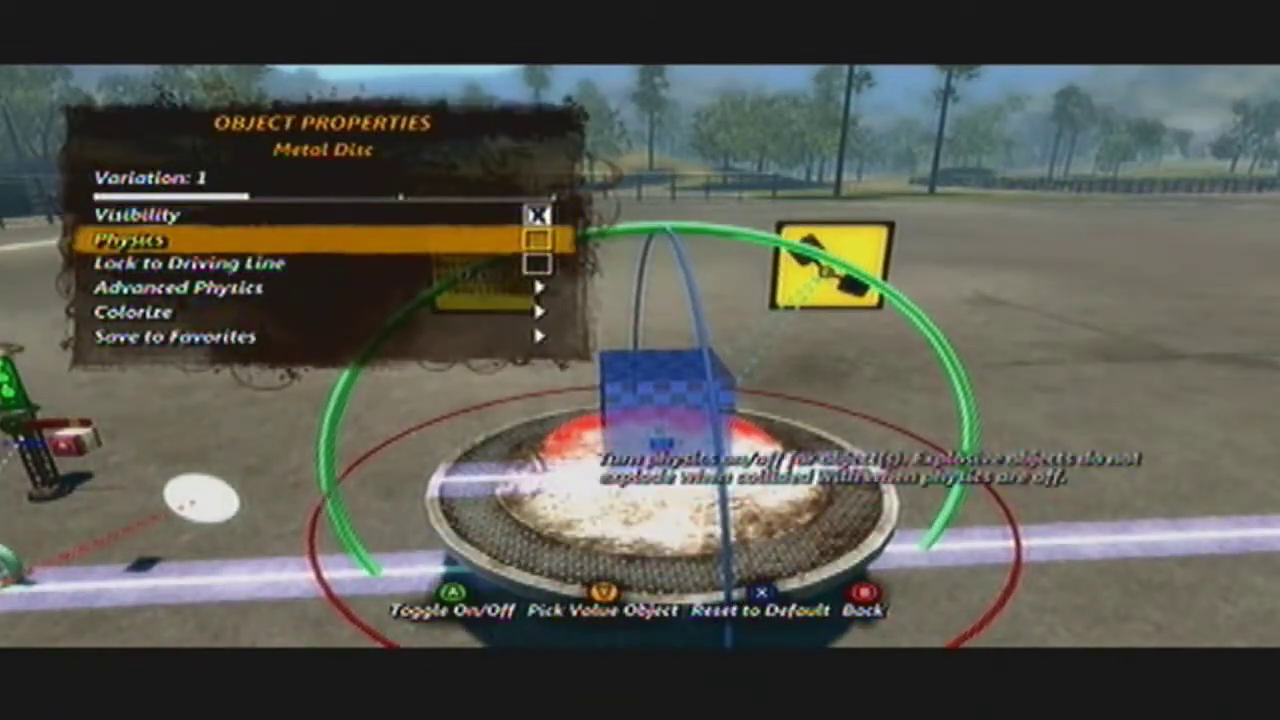
{"action": "key", "text": "Escape"}
{"action": "key", "text": "Escape"}
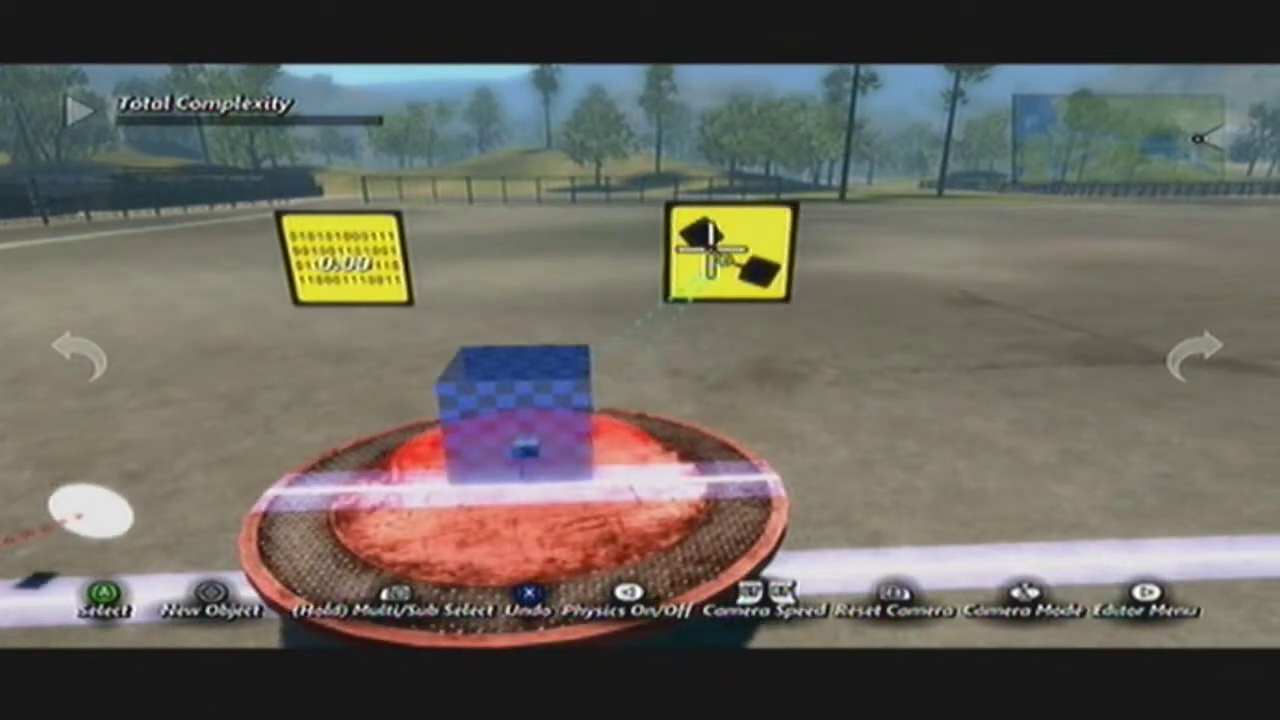
Step: Examine the Angular Motor options within the physics joint's angular settings
{"action": "left_click", "coordinate": [703, 251]}
{"action": "key", "text": "Down"}
{"action": "key", "text": "Down"}
{"action": "key", "text": "Down"}
{"action": "key", "text": "Down"}
{"action": "key", "text": "Down"}
{"action": "key", "text": "Return"}
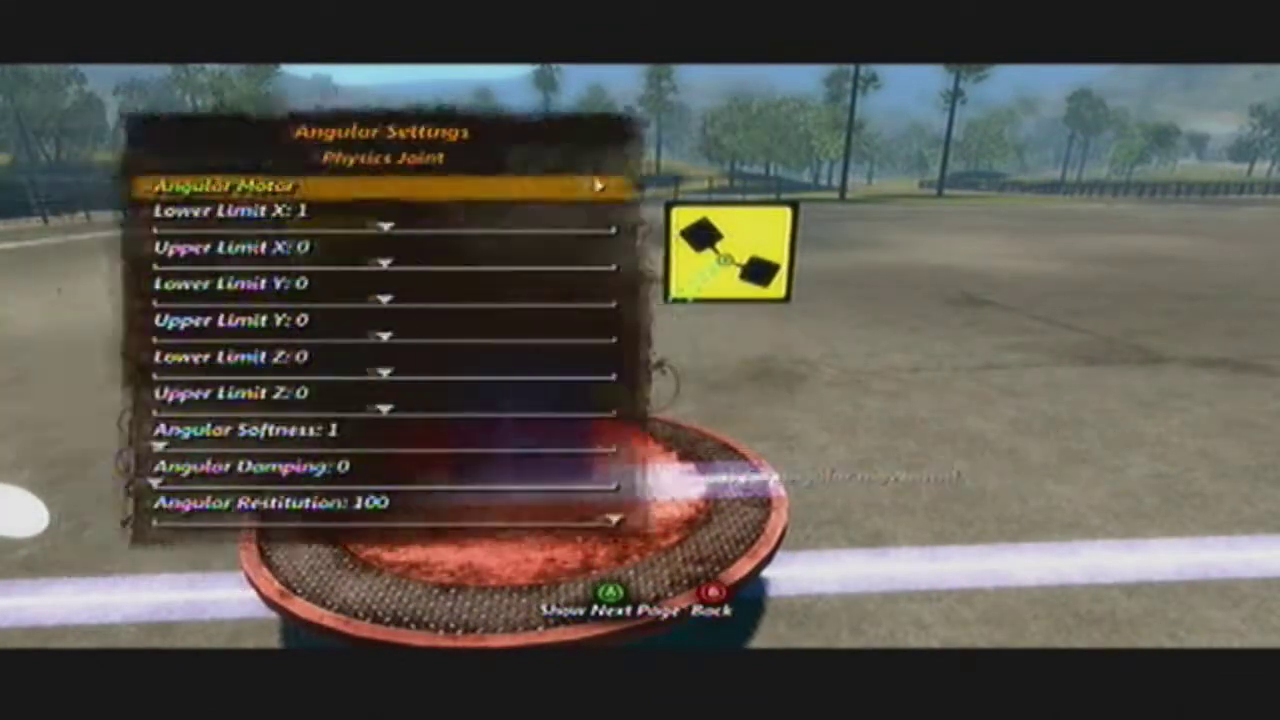
{"action": "key", "text": "Return"}
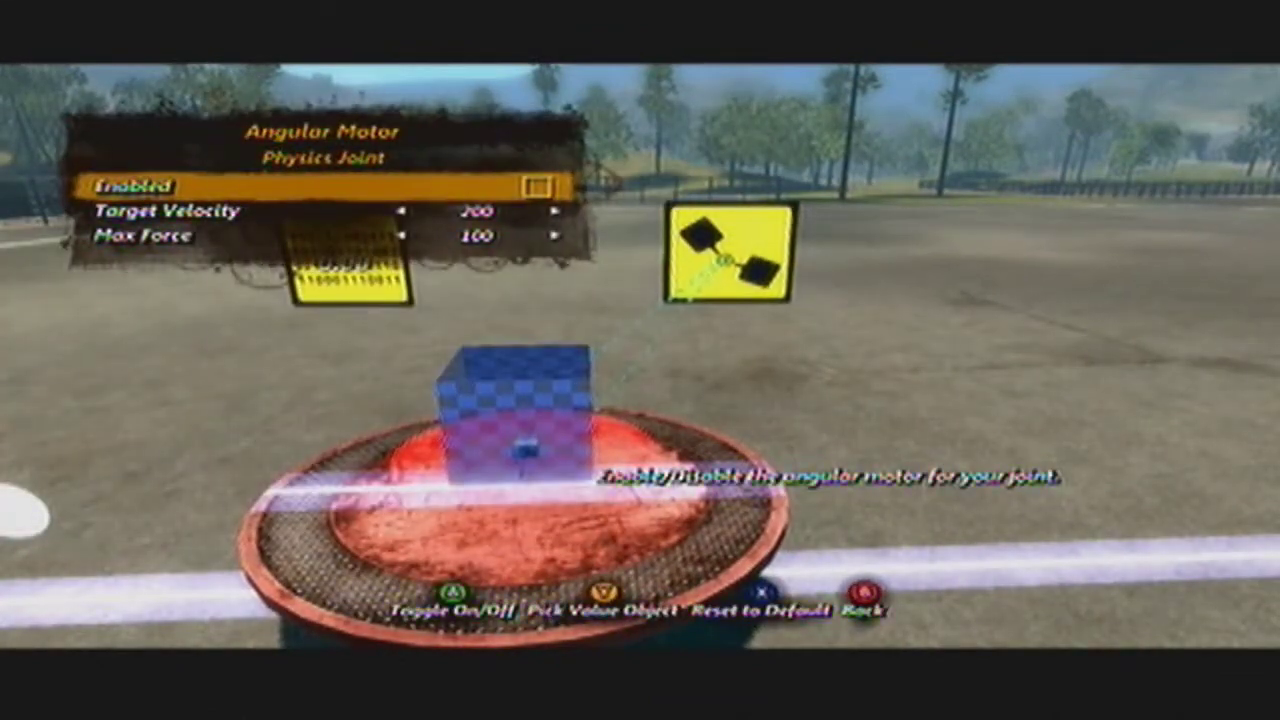
{"action": "key", "text": "Escape"}
{"action": "key", "text": "Escape"}
{"action": "key", "text": "Escape"}
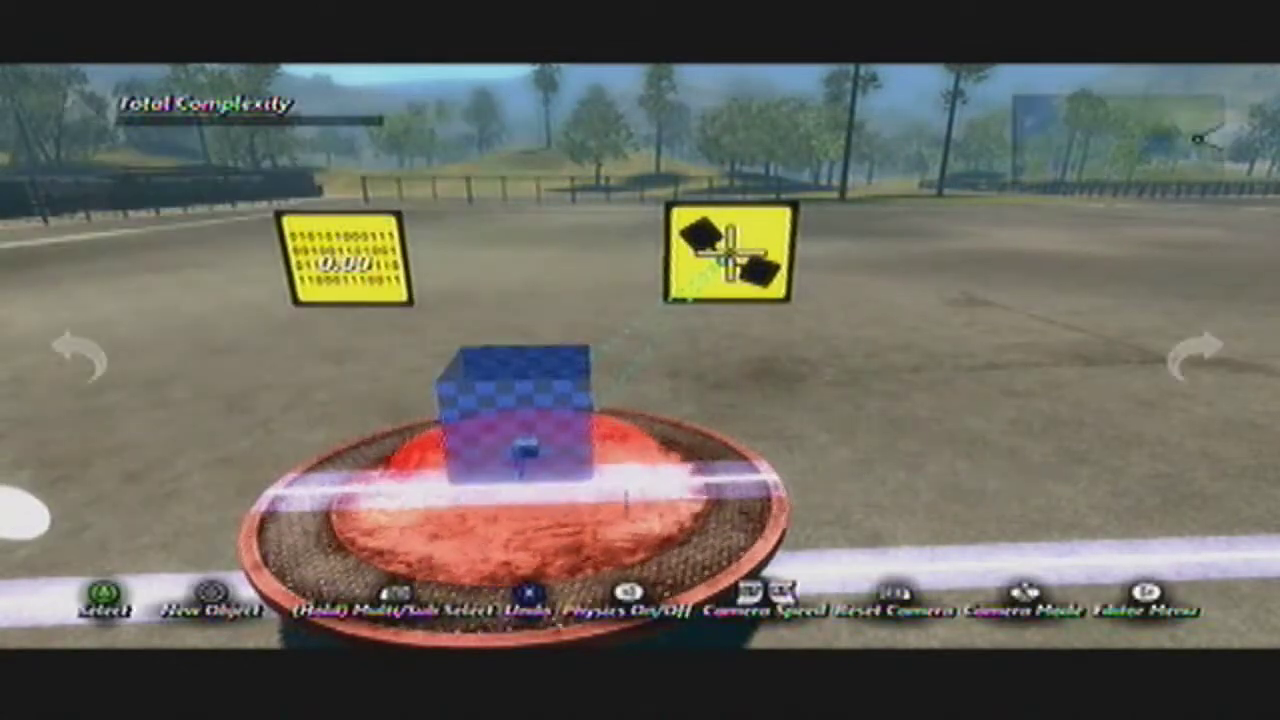
{"action": "scroll", "coordinate": [729, 270], "scroll_direction": "down", "scroll_amount": 5}
{"action": "scroll", "coordinate": [726, 403], "scroll_direction": "up", "scroll_amount": 5}
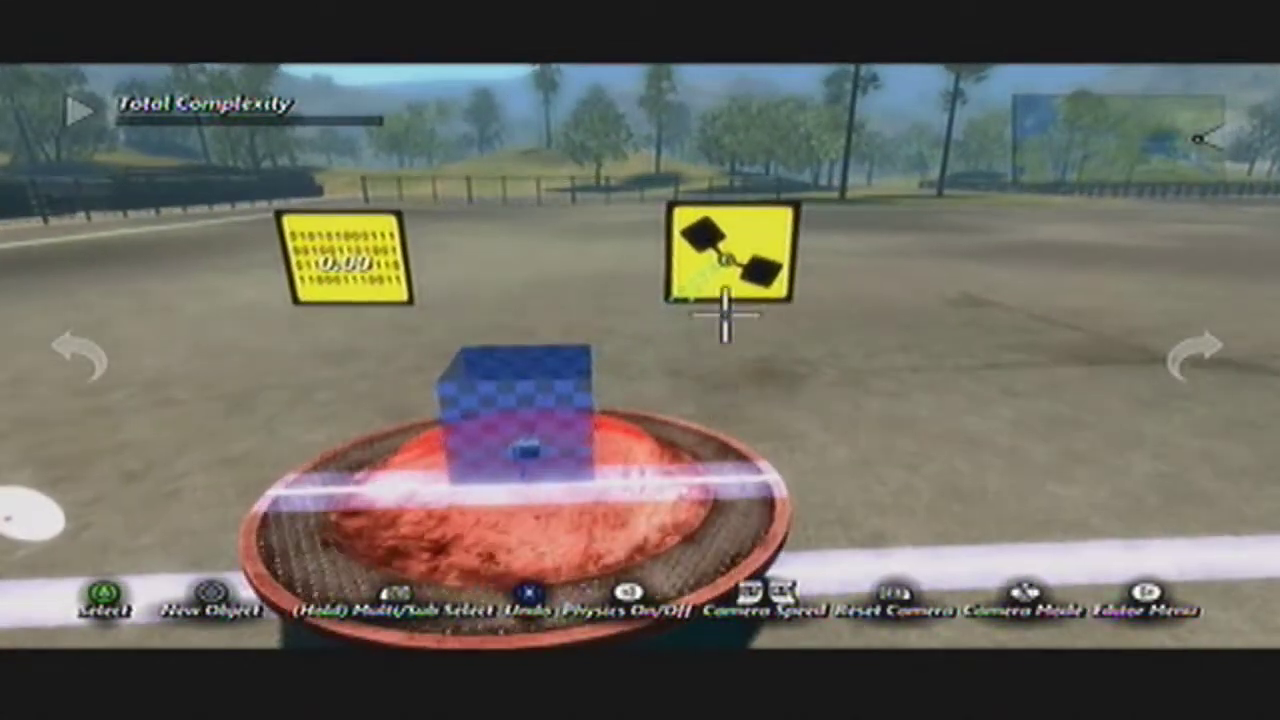
Step: Enable the angular motor in the physics joint's angular settings
{"action": "key", "text": "Return"}
{"action": "key", "text": "Down"}
{"action": "key", "text": "Down"}
{"action": "key", "text": "Down"}
{"action": "key", "text": "Down"}
{"action": "key", "text": "Down"}
{"action": "key", "text": "Down"}
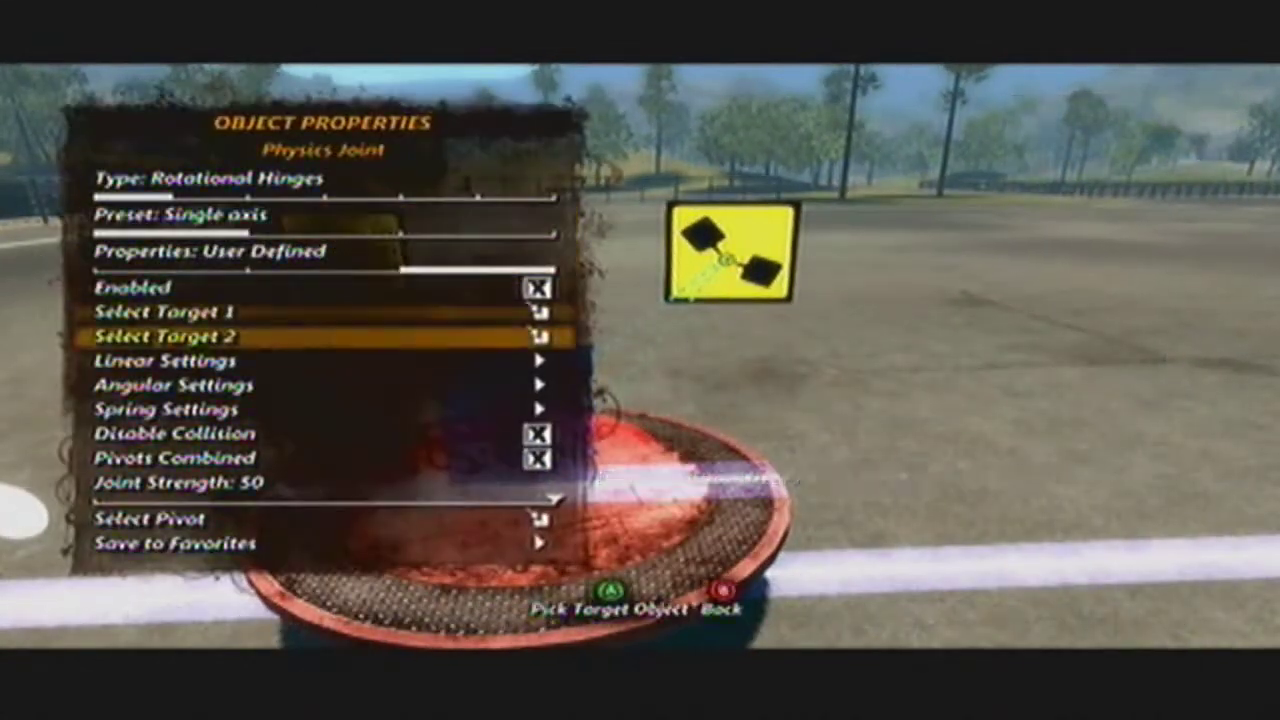
{"action": "key", "text": "Return"}
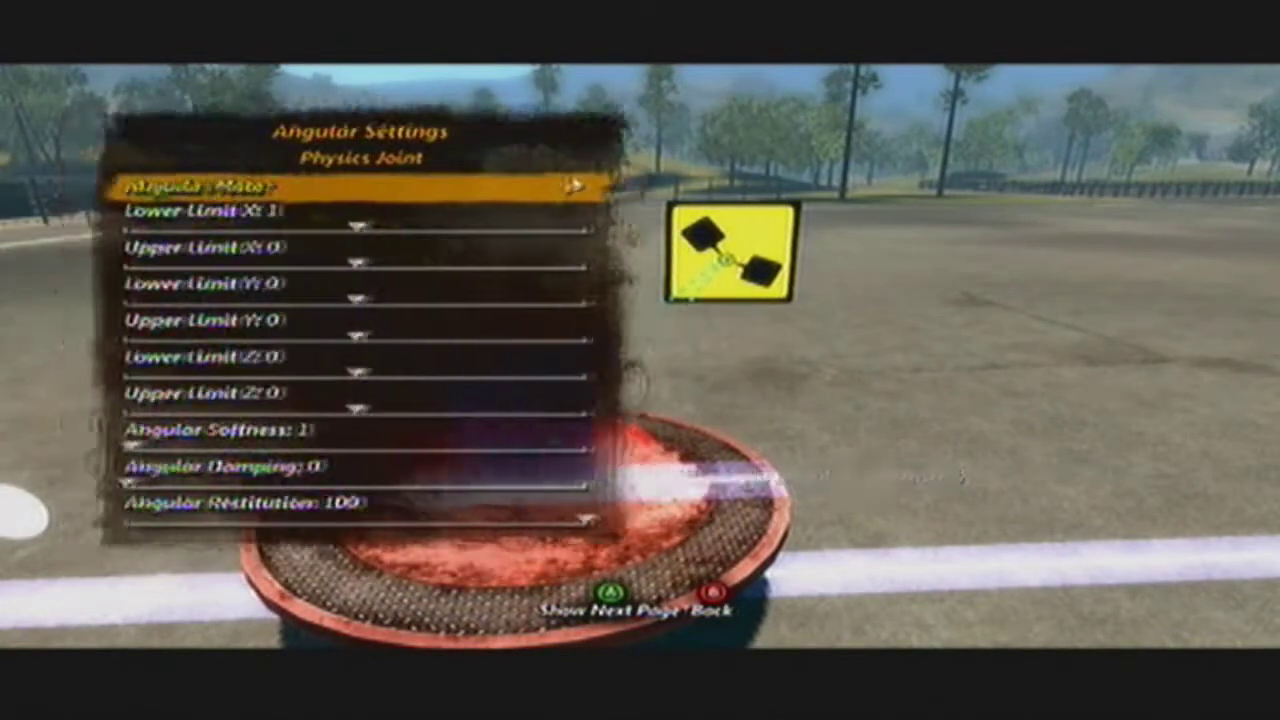
{"action": "key", "text": "Return"}
{"action": "key", "text": "Down"}
{"action": "key", "text": "Up"}
{"action": "key", "text": "Return"}
{"action": "key", "text": "Down"}
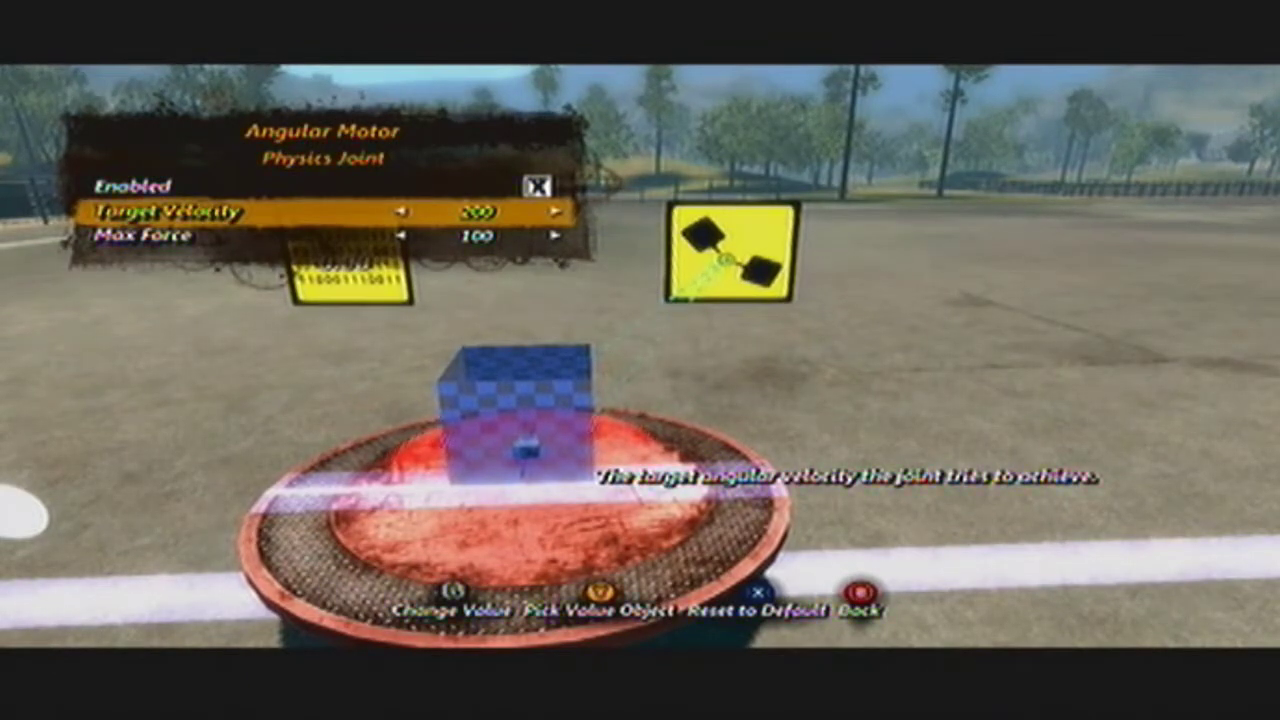
Step: Link the angular motor's Target Velocity to the variable data source as its value object
{"action": "key", "text": "Escape"}
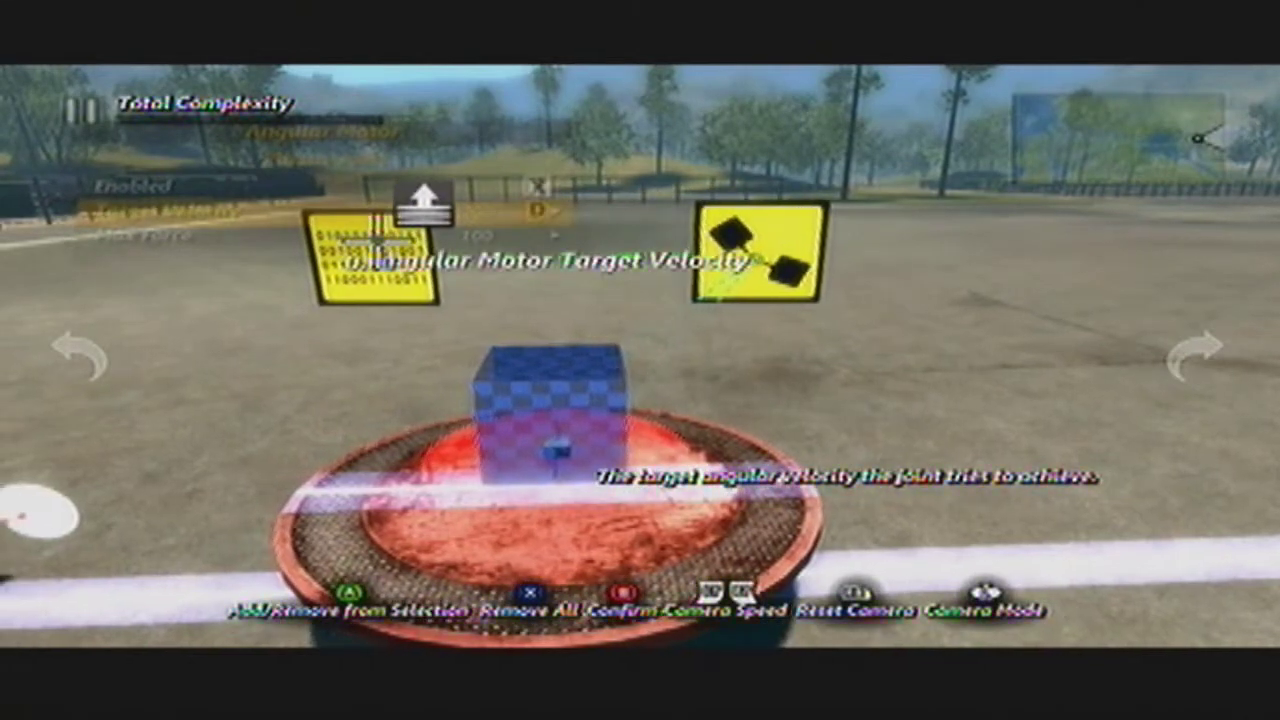
{"action": "key", "text": "Return"}
{"action": "key", "text": "Escape"}
{"action": "key", "text": "Escape"}
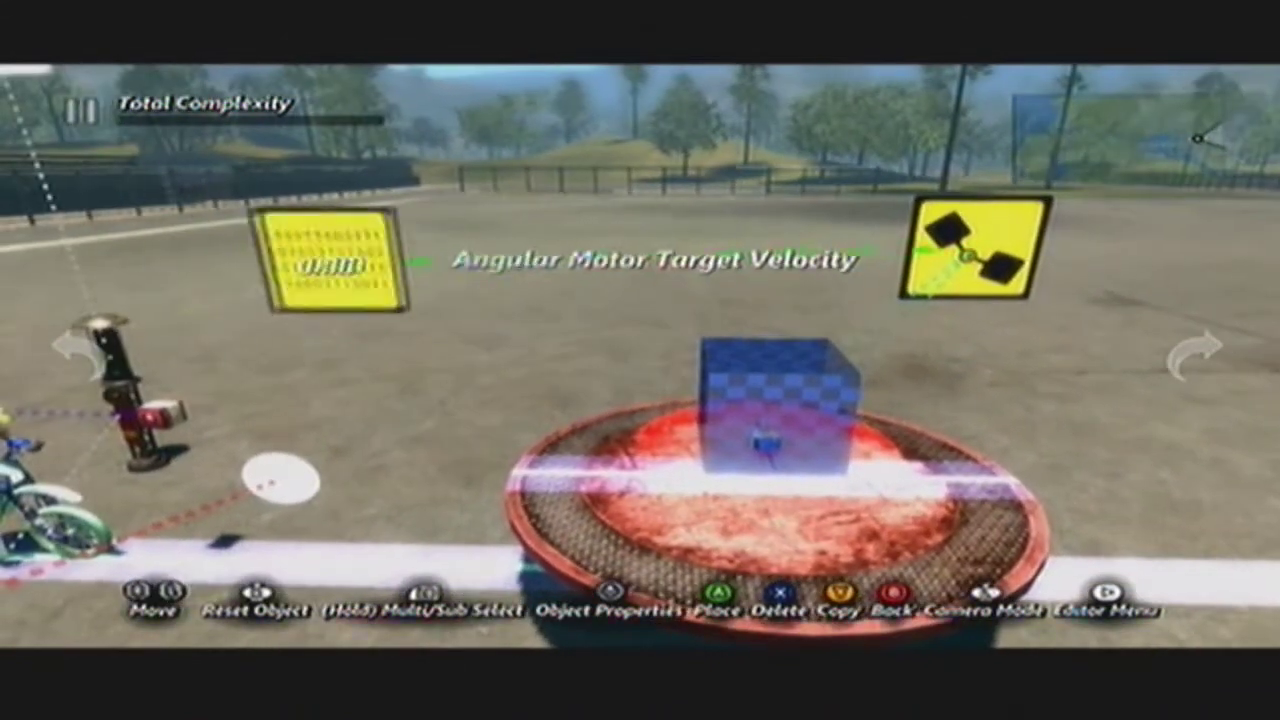
{"action": "left_click", "coordinate": [460, 247]}
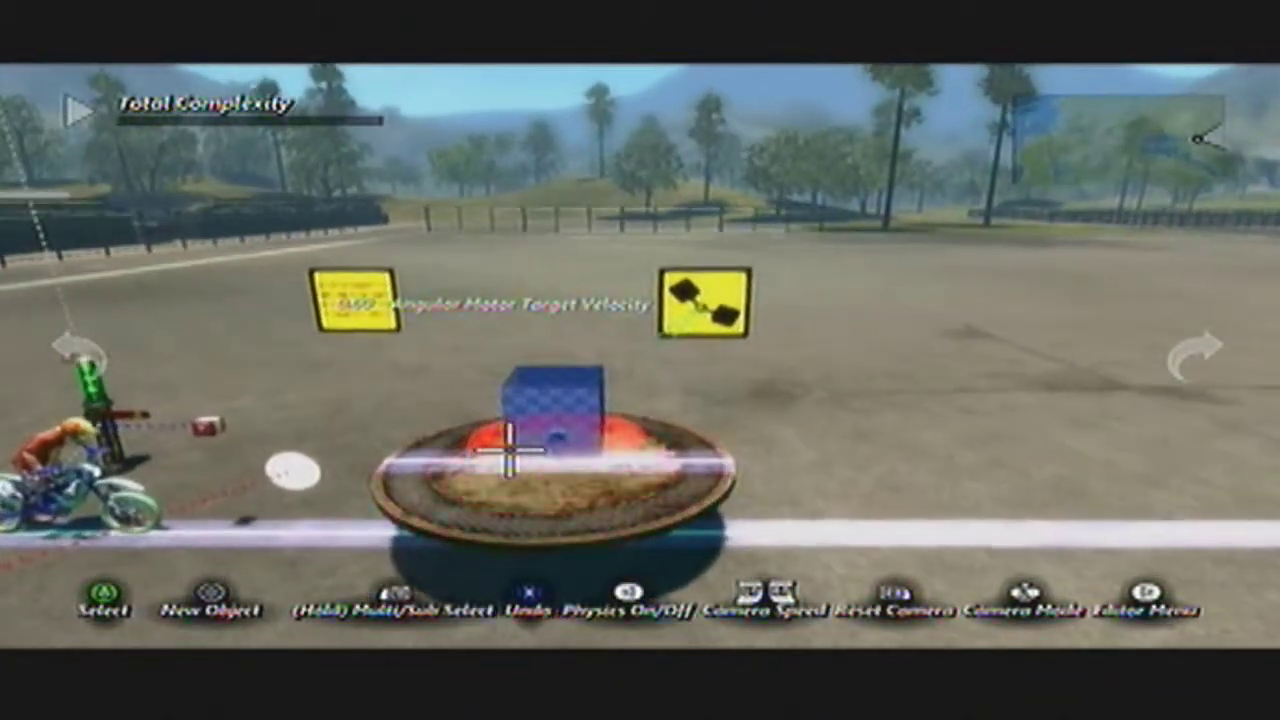
Step: Delete the metal disc with its collision cube, the variable data source and the physics joint
{"action": "left_click", "coordinate": [560, 430]}
{"action": "key", "text": "Delete"}
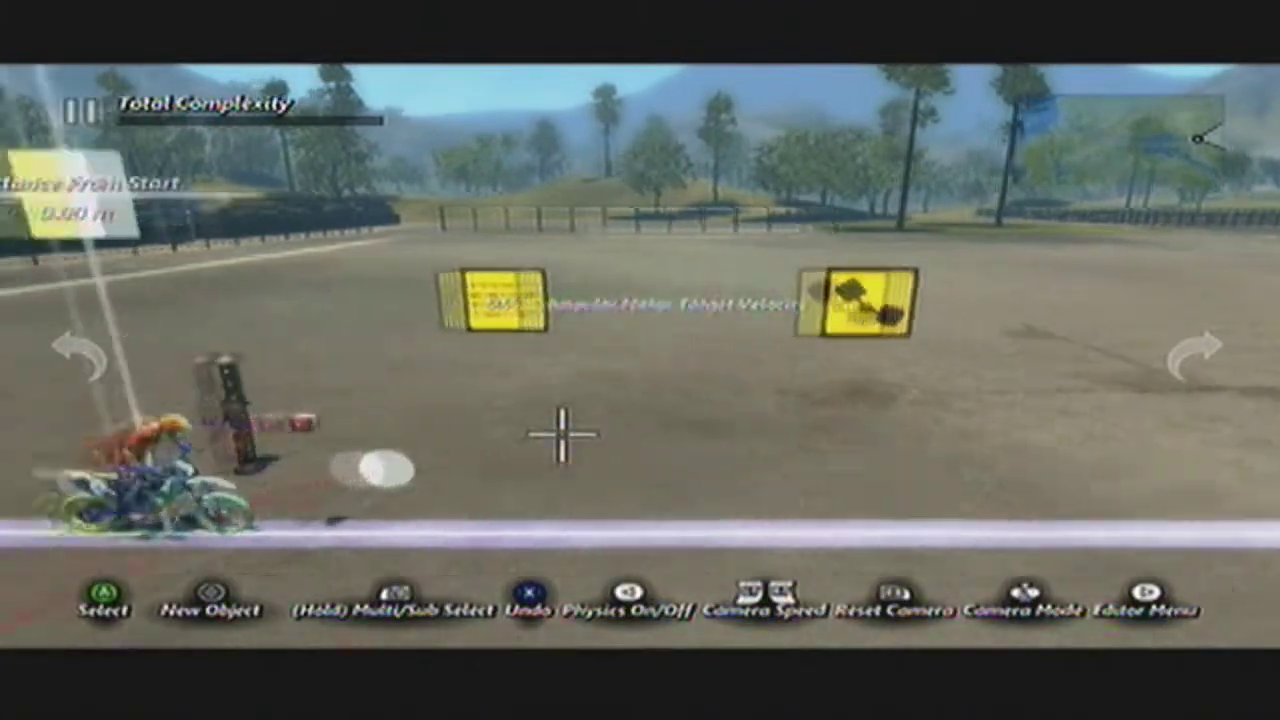
{"action": "left_click", "coordinate": [643, 313]}
{"action": "key", "text": "Delete"}
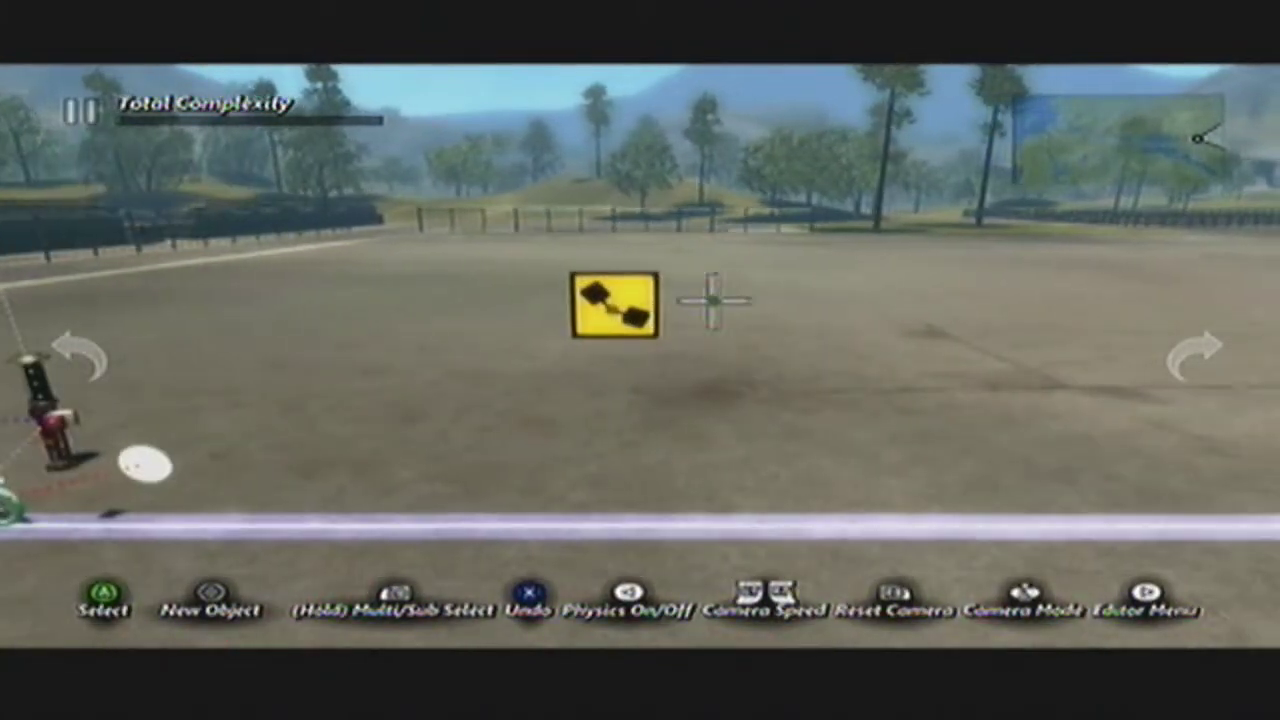
{"action": "left_click", "coordinate": [630, 304]}
{"action": "key", "text": "Delete"}
Step: Load the saved skill game track ROBOT 3 THROW
{"action": "key", "text": "Escape"}
{"action": "key", "text": "Down"}
{"action": "key", "text": "Down"}
{"action": "key", "text": "Down"}
{"action": "key", "text": "Down"}
{"action": "key", "text": "Return"}
{"action": "key", "text": "Return"}
{"action": "key", "text": "Return"}
{"action": "key", "text": "Down"}
{"action": "key", "text": "Down"}
{"action": "key", "text": "Down"}
{"action": "key", "text": "Down"}
{"action": "key", "text": "Down"}
{"action": "key", "text": "Down"}
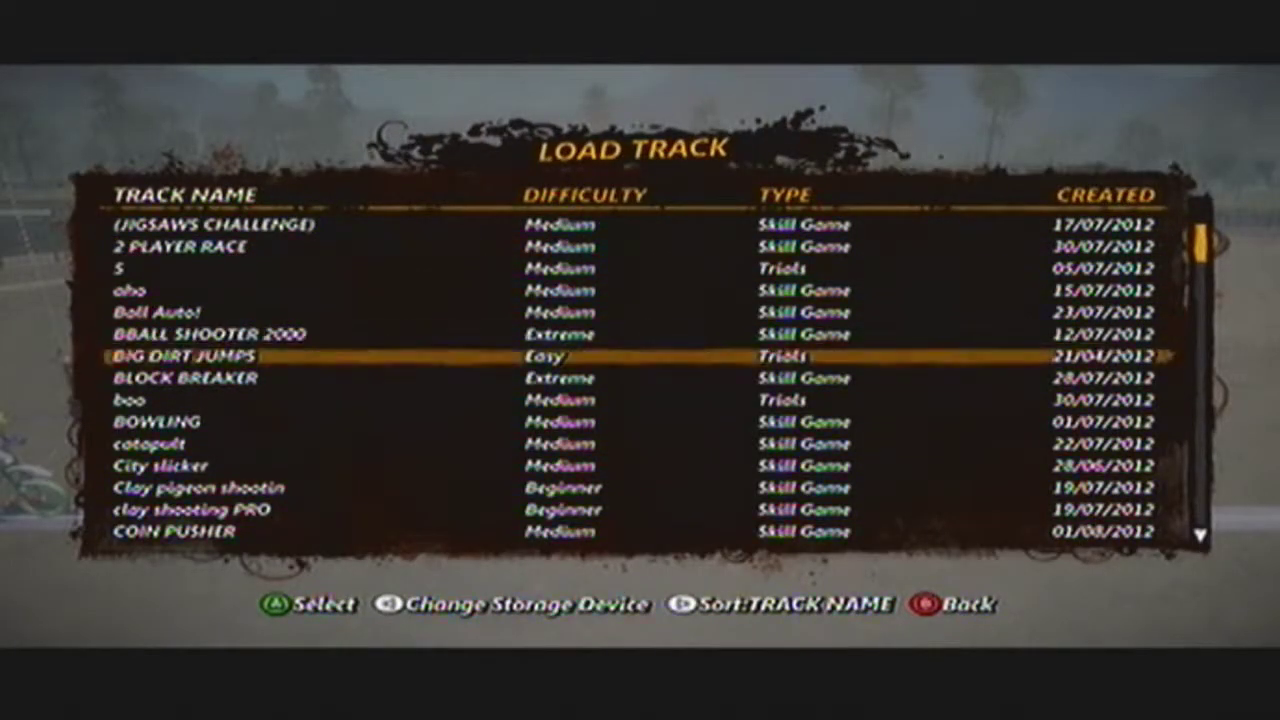
{"action": "key", "text": "Down"}
{"action": "key", "text": "Down"}
{"action": "key", "text": "Down"}
{"action": "key", "text": "Down"}
{"action": "key", "text": "Down"}
{"action": "key", "text": "Down"}
{"action": "key", "text": "Down"}
{"action": "key", "text": "Down"}
{"action": "key", "text": "Down"}
{"action": "key", "text": "Down"}
{"action": "key", "text": "Down"}
{"action": "key", "text": "Down"}
{"action": "key", "text": "Down"}
{"action": "key", "text": "Down"}
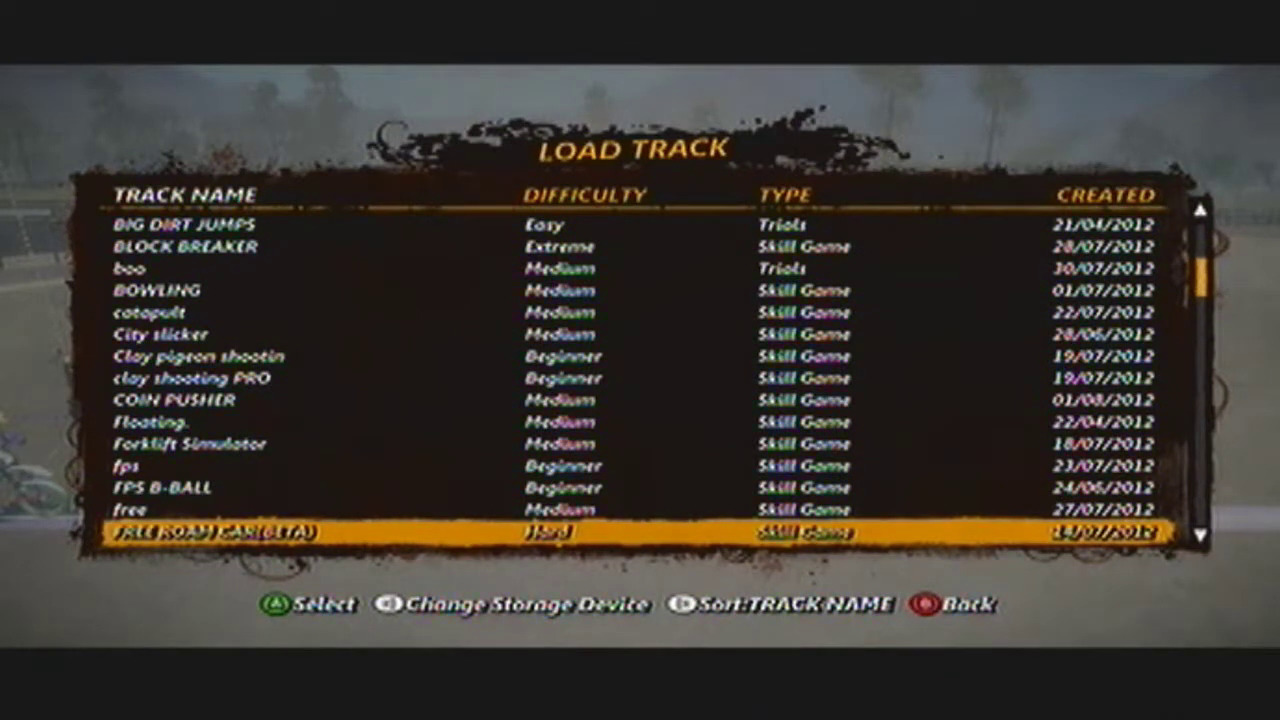
{"action": "key", "text": "Down"}
{"action": "key", "text": "Down"}
{"action": "key", "text": "Down"}
{"action": "key", "text": "Down"}
{"action": "key", "text": "Down"}
{"action": "key", "text": "Down"}
{"action": "key", "text": "Down"}
{"action": "key", "text": "Down"}
{"action": "key", "text": "Down"}
{"action": "key", "text": "Down"}
{"action": "key", "text": "Down"}
{"action": "key", "text": "Down"}
{"action": "key", "text": "Down"}
{"action": "key", "text": "Down"}
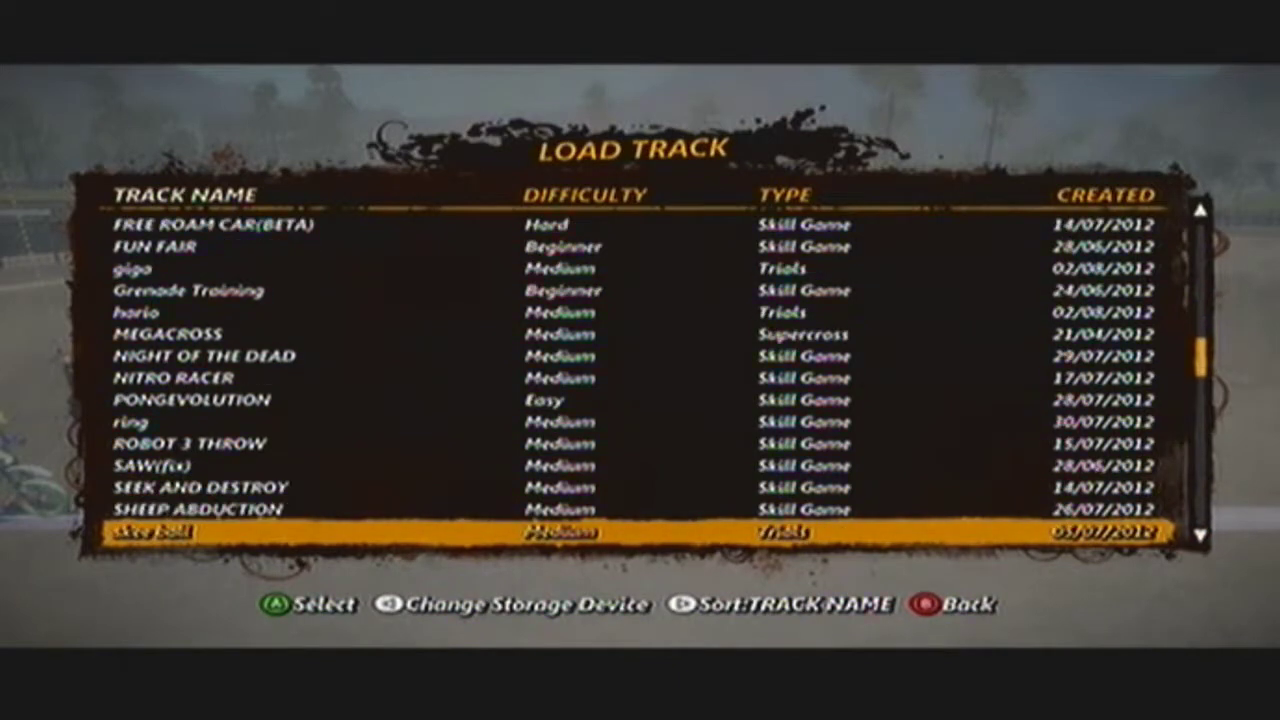
{"action": "key", "text": "Up"}
{"action": "key", "text": "Up"}
{"action": "key", "text": "Up"}
{"action": "key", "text": "Up"}
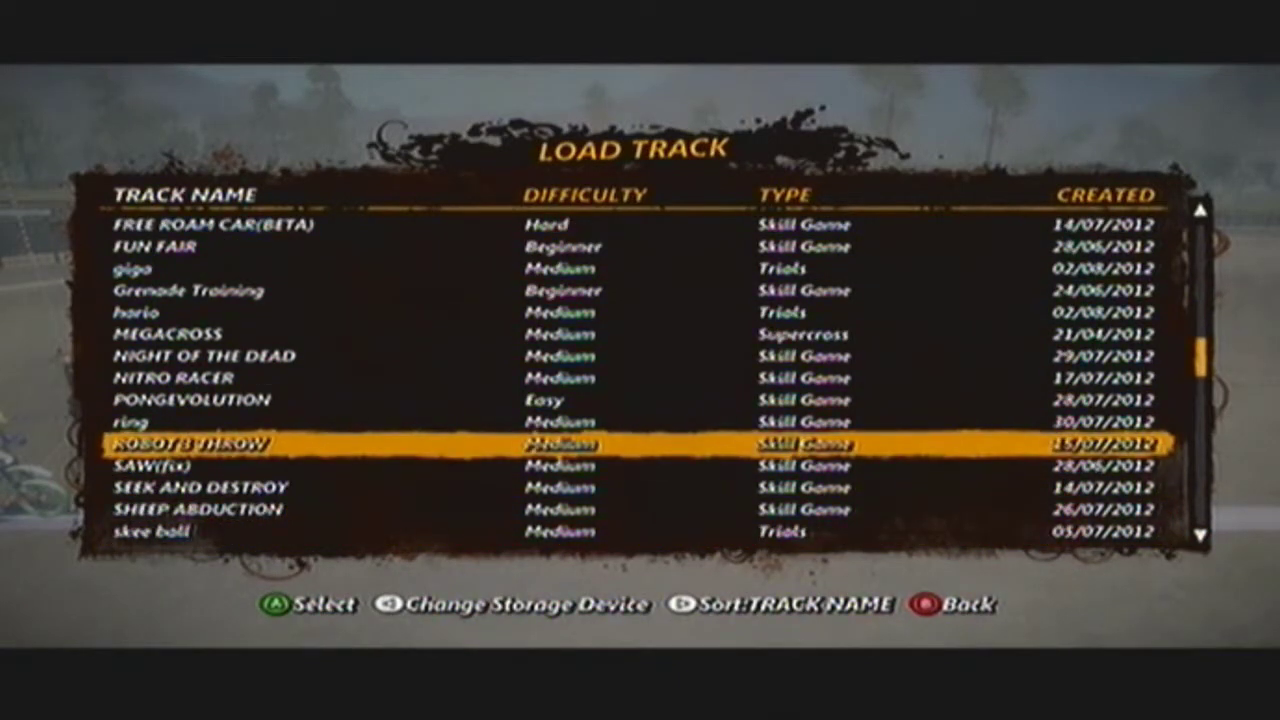
{"action": "key", "text": "Return"}
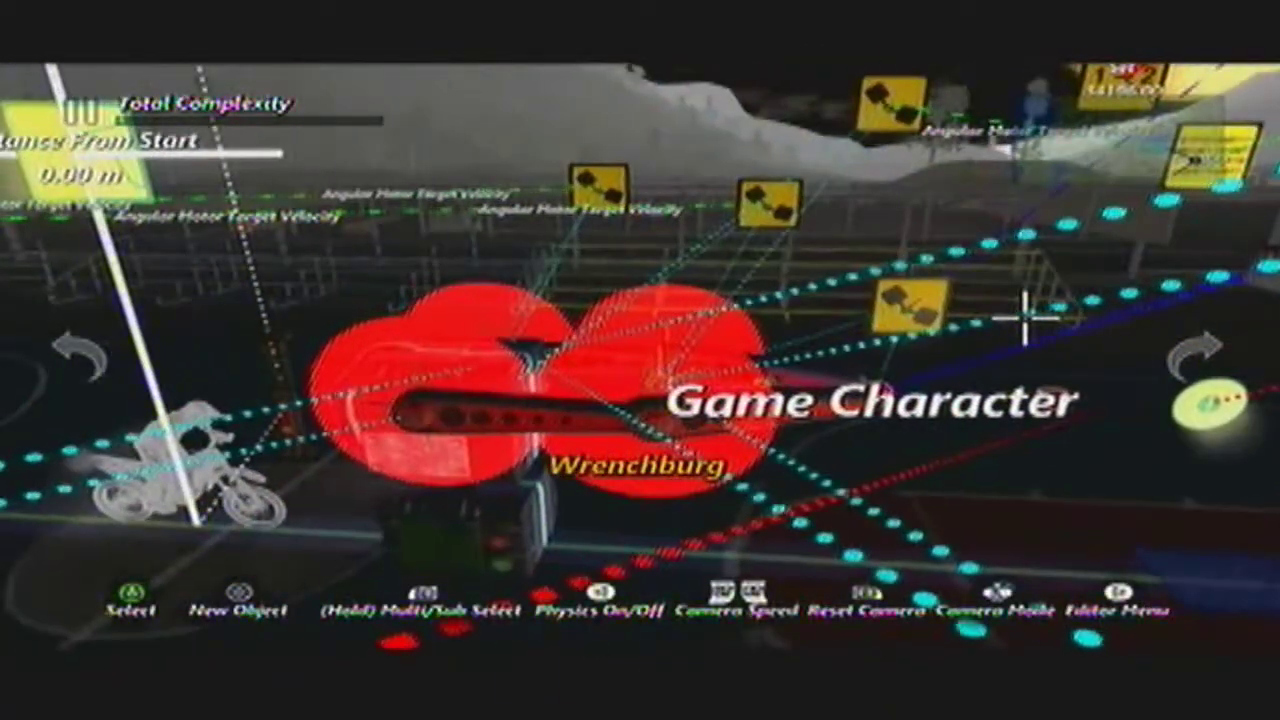
Step: Test-play the robot arm track and return to the editor
{"action": "key", "text": "Escape"}
{"action": "key", "text": "Up"}
{"action": "key", "text": "Up"}
{"action": "key", "text": "Up"}
{"action": "key", "text": "Up"}
{"action": "key", "text": "Return"}
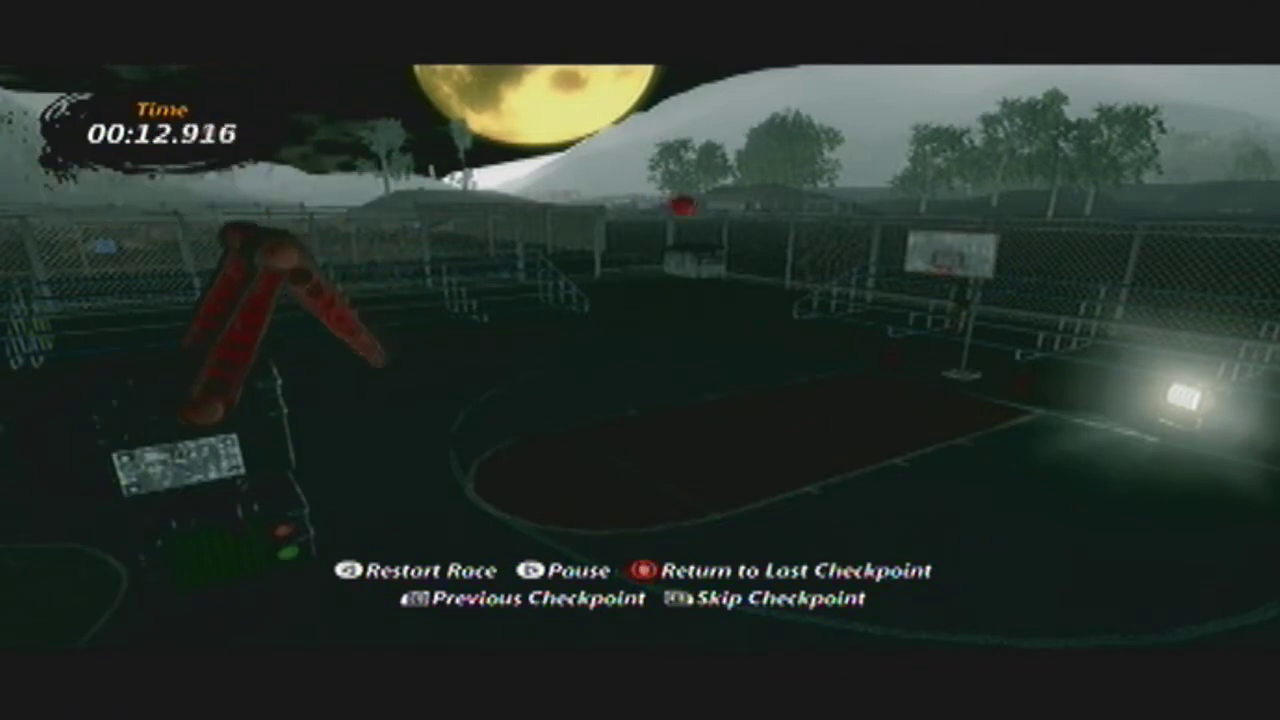
{"action": "key", "text": "Escape"}
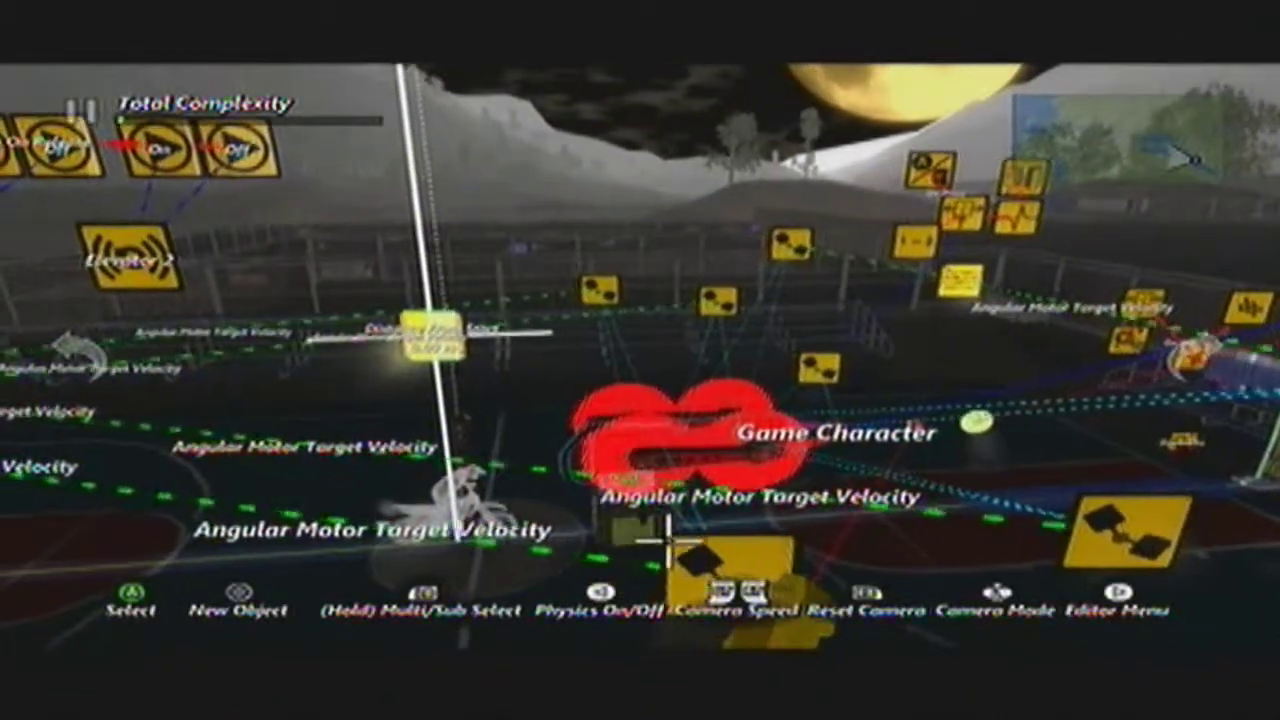
Step: Examine how the left-stick controller events connect to the data source driving the joints' Angular Motor Target Velocity
{"action": "left_click", "coordinate": [705, 555]}
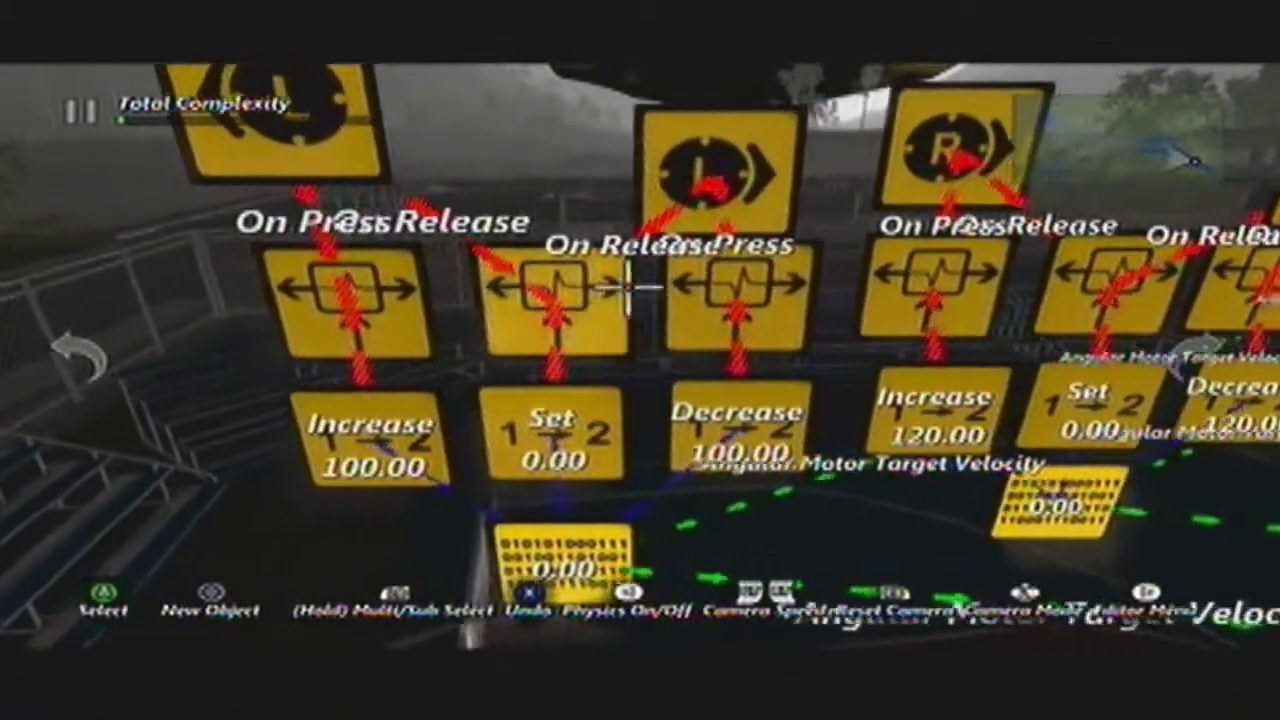
{"action": "left_click", "coordinate": [650, 175]}
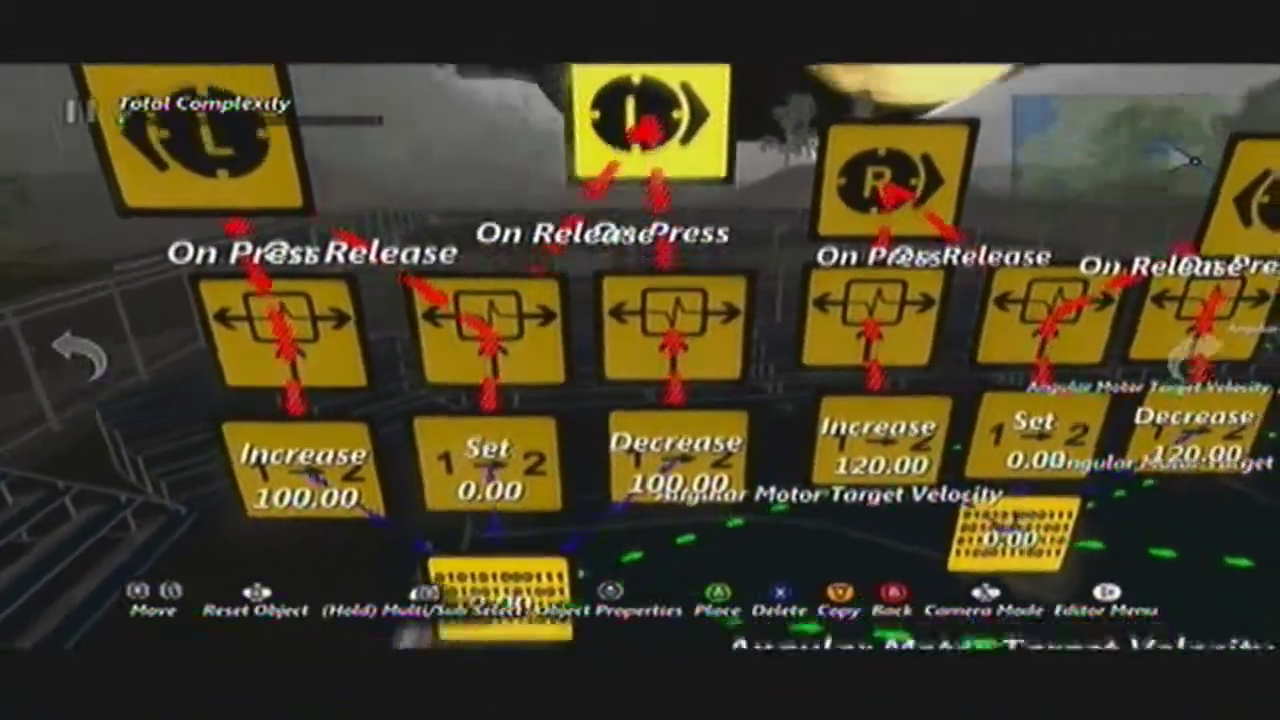
{"action": "key", "text": "Escape"}
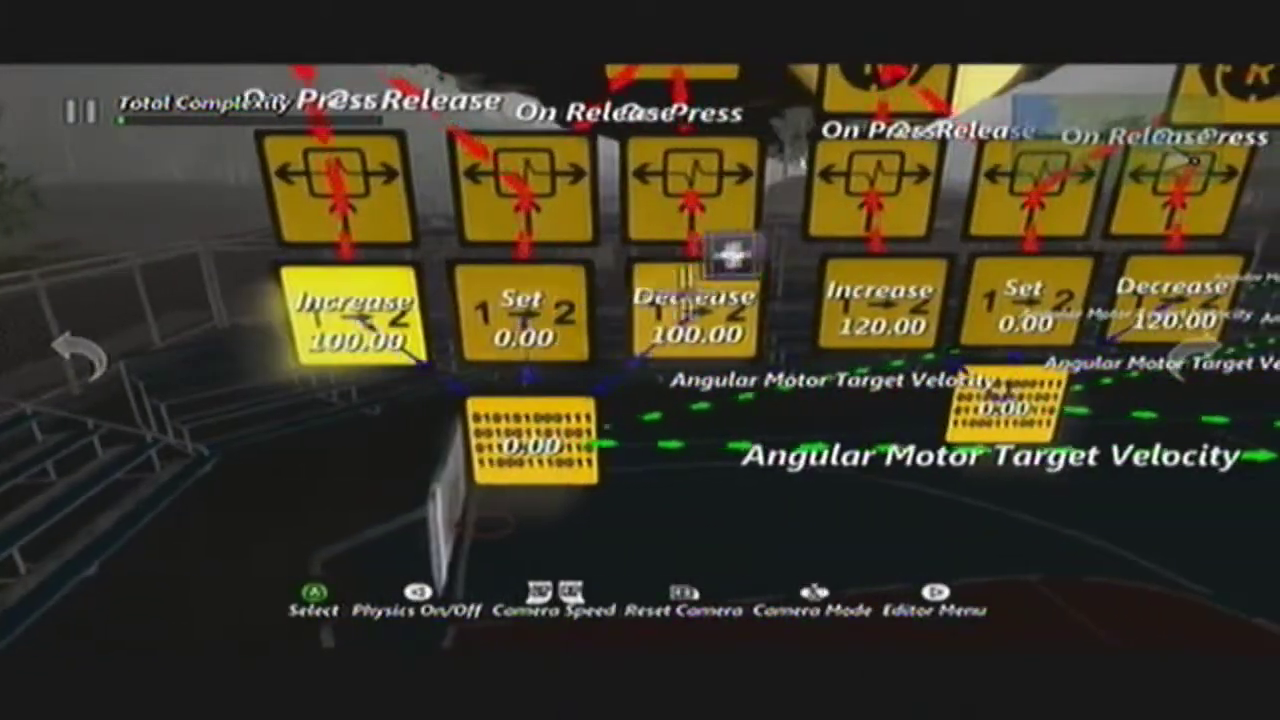
Step: Set the value of the Increase and Decrease events driven by the left stick to 90
{"action": "left_click", "coordinate": [355, 315]}
{"action": "key", "text": "Down"}
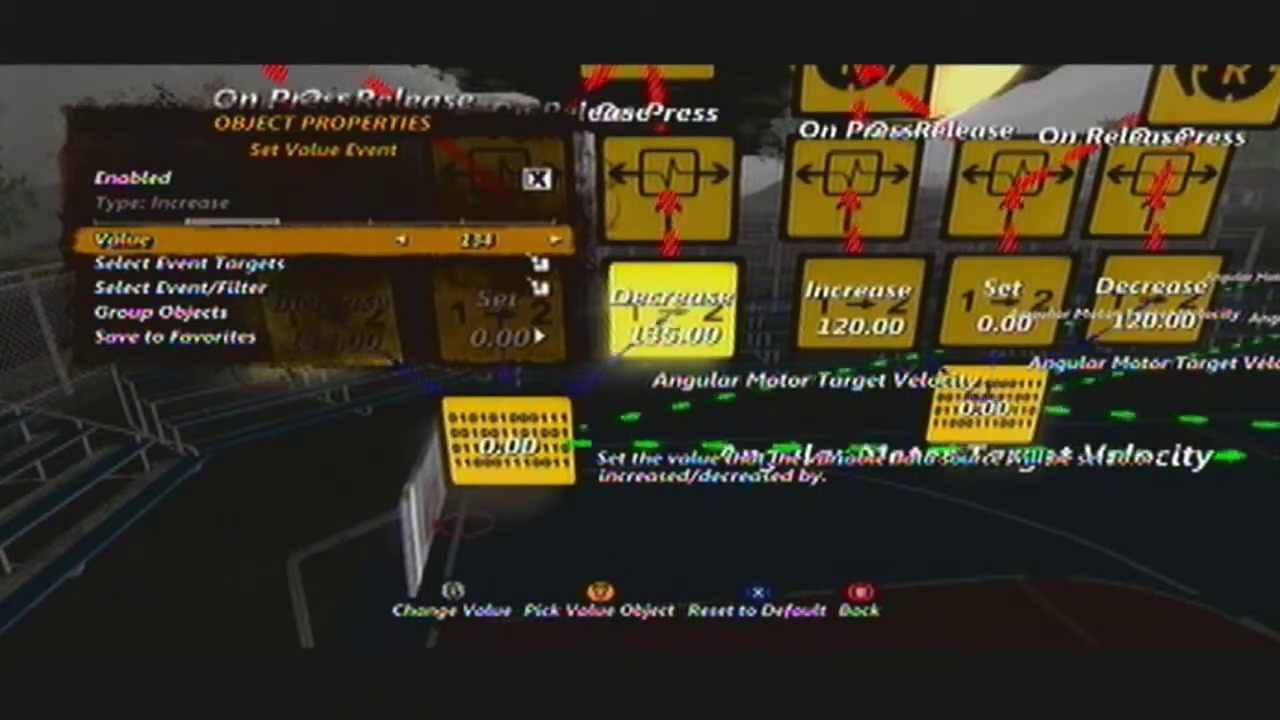
{"action": "key", "text": "Escape"}
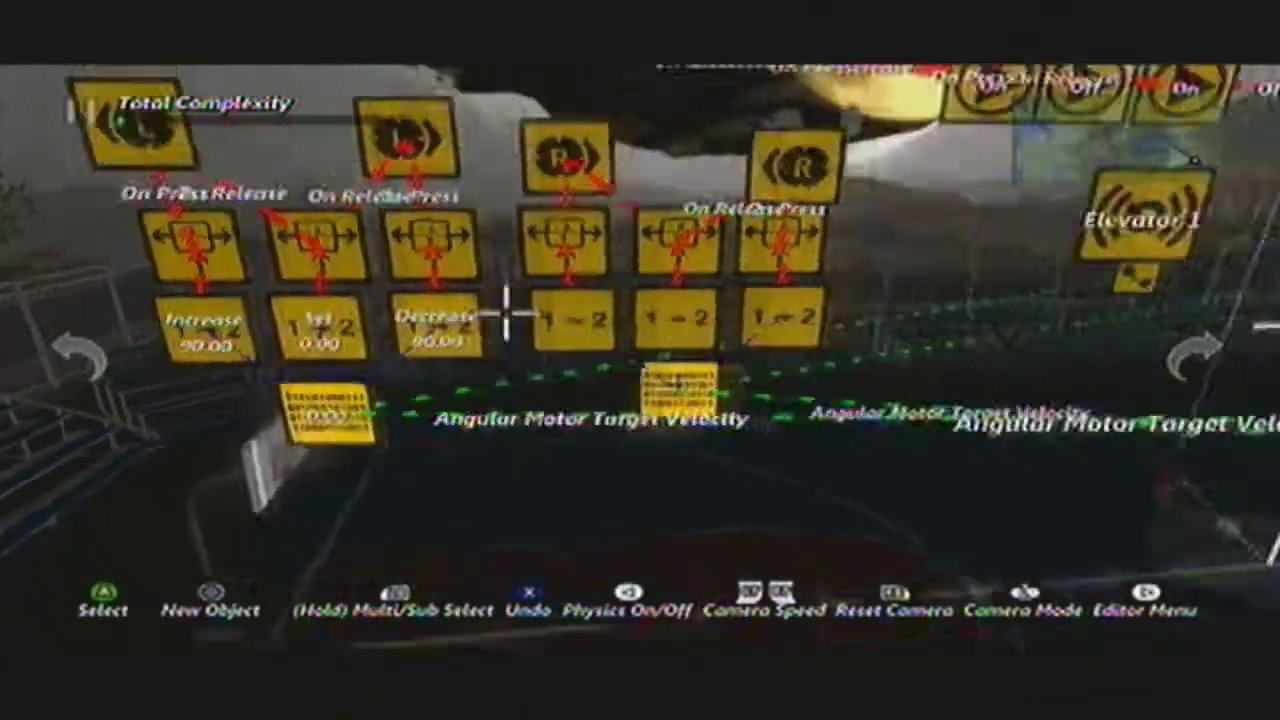